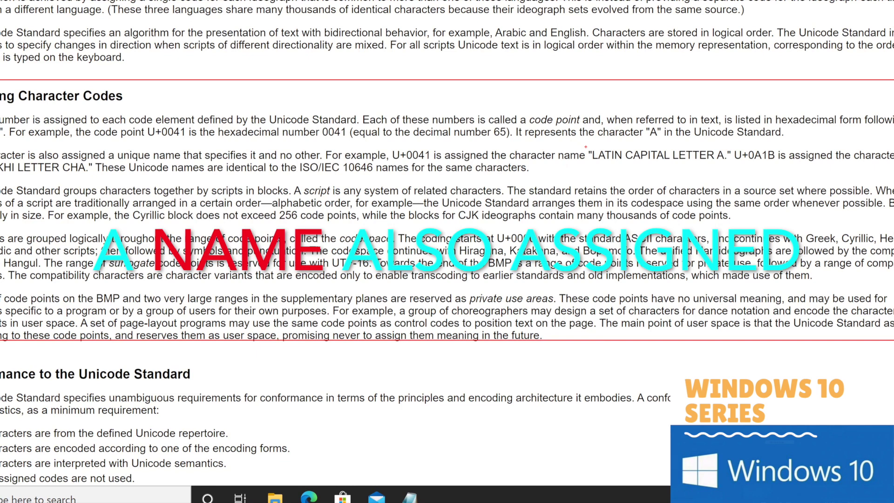
- Box the character name "LATIN CAPITAL LETTER A." and the code point U+0041 on the page, and clear the markings
mouse_move(588, 144)
left_mouse_down()
mouse_move(598, 160)
mouse_move(741, 166)
mouse_move(728, 164)
left_mouse_up()
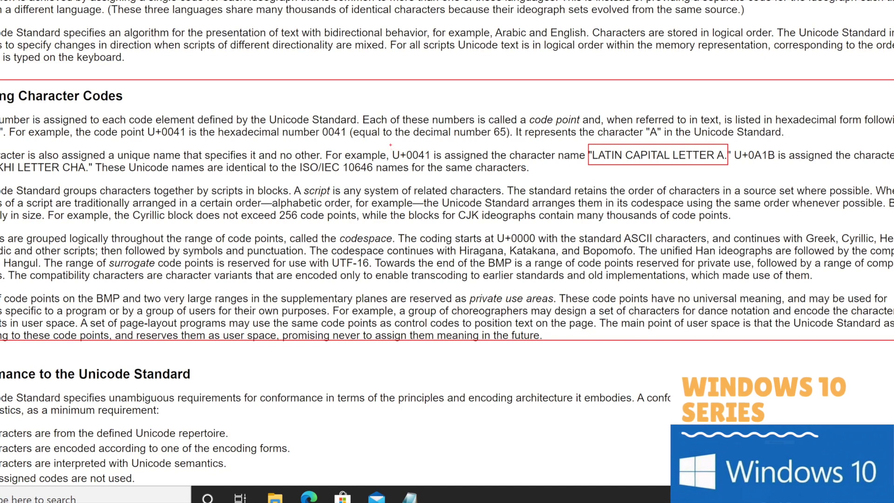
mouse_move(388, 145)
left_mouse_down()
mouse_move(404, 159)
mouse_move(435, 161)
left_mouse_up()
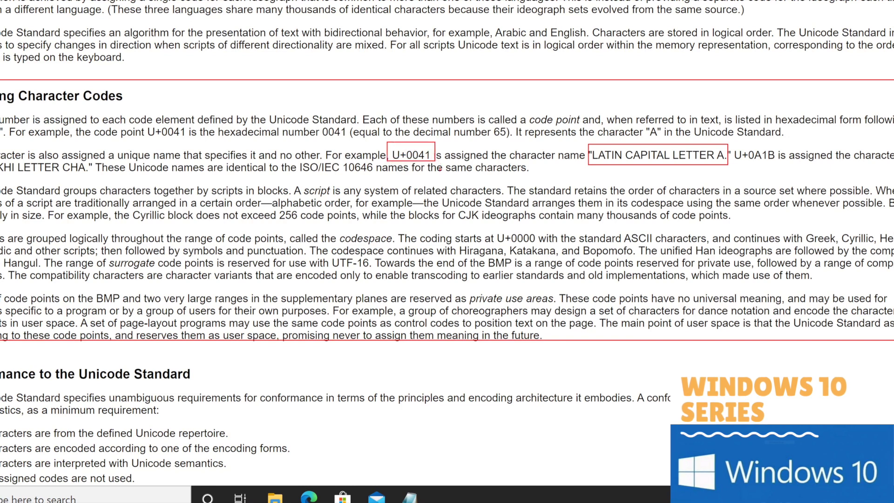
key("Escape")
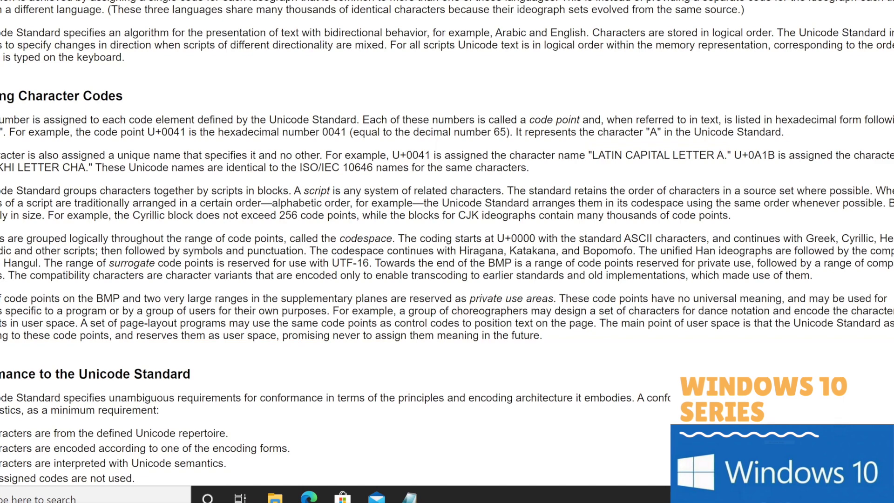
- Look through the remaining Unicode Standard sections and the earlier passages on included characters and encoding forms
scroll(447, 251, "down", 3)
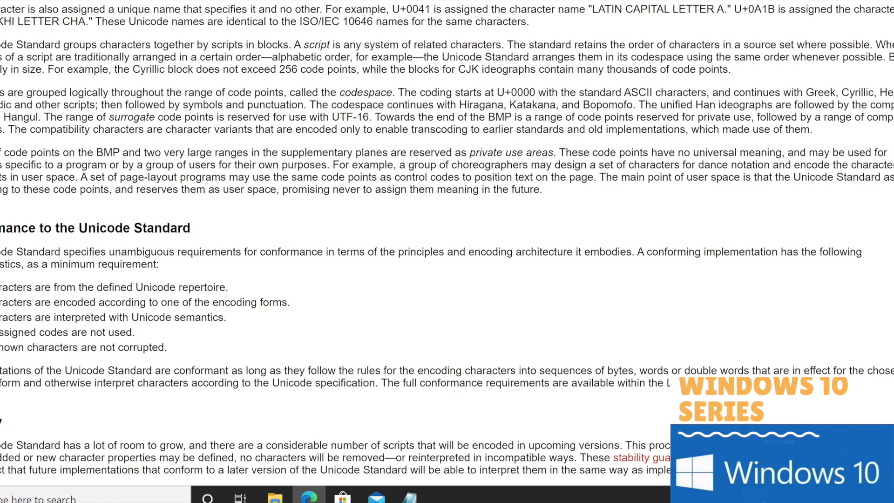
scroll(447, 252, "down", 5)
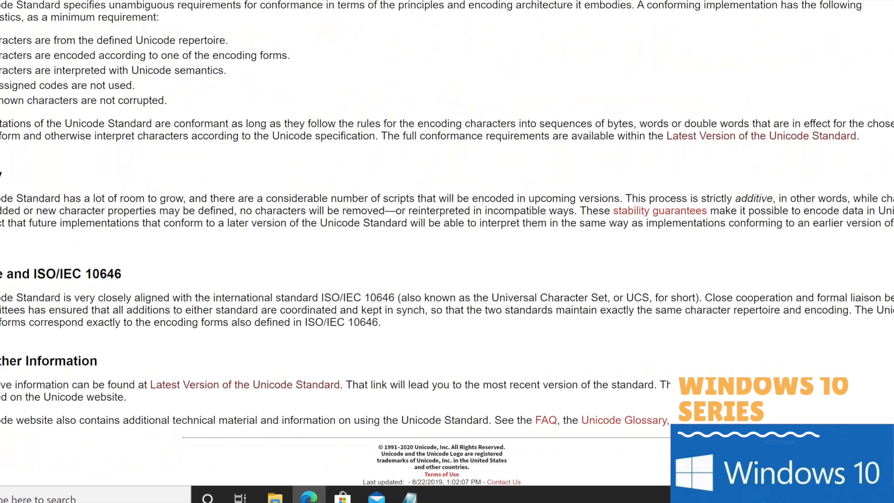
scroll(447, 251, "up", 5)
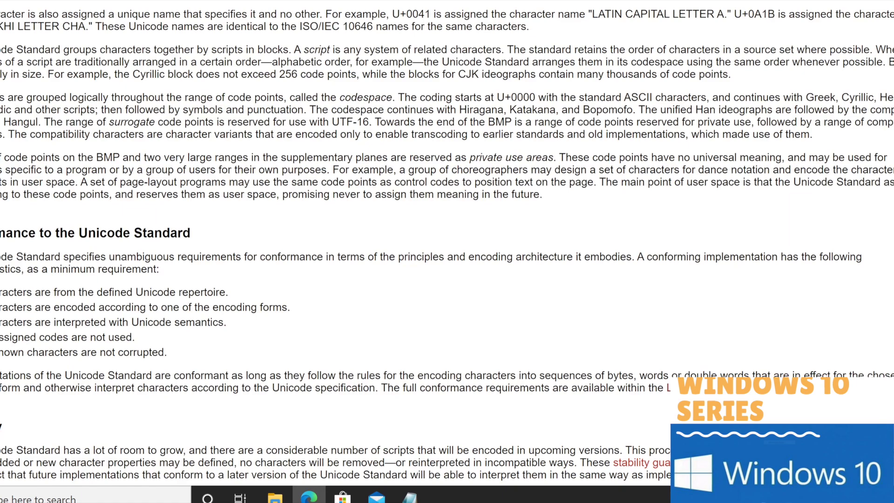
scroll(447, 251, "up", 20)
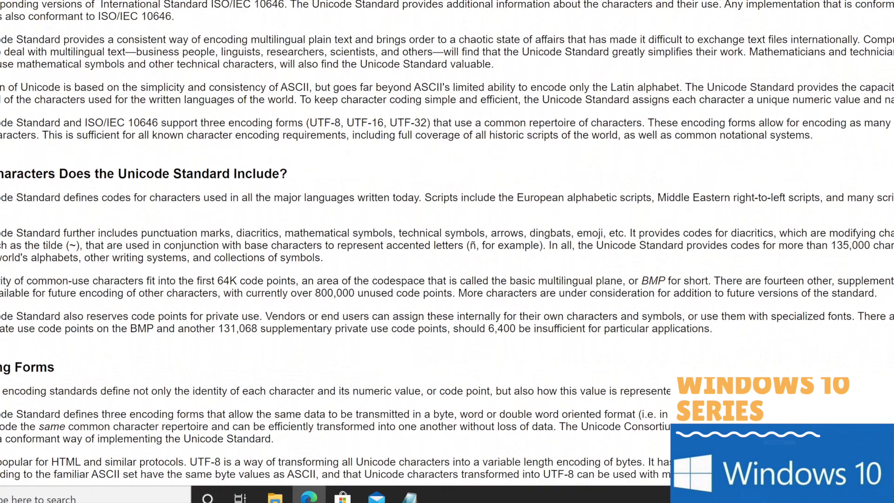
scroll(447, 242, "down", 5)
scroll(447, 242, "down", 3)
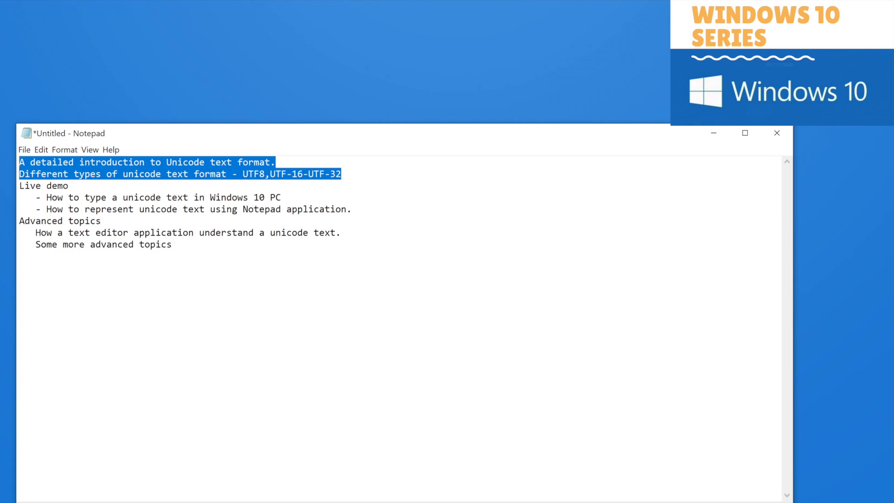
- Highlight the outline line "How to type a unicode text in Windows 10 PC" under Live demo in the Notepad notes
left_click(68, 185)
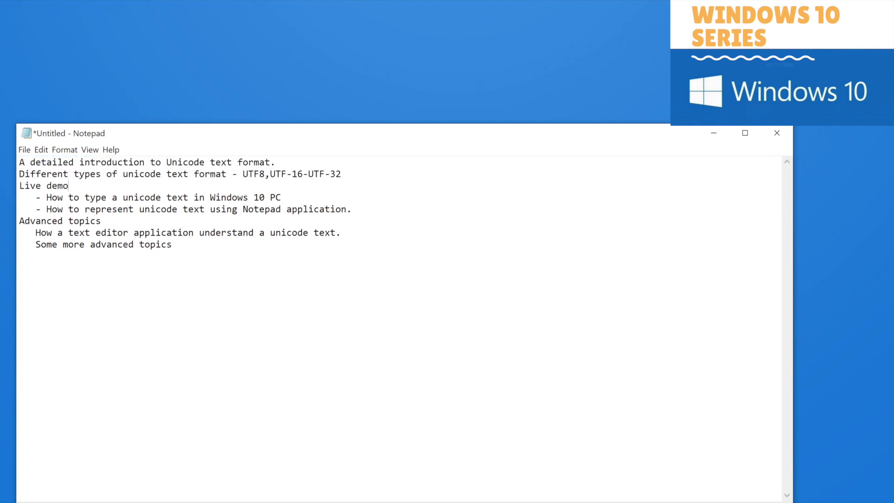
key("Down")
key("End")
key("shift+Left")
key("shift+Left")
key("shift+Left")
key("shift+Left")
key("shift+Left")
key("shift+Left")
key("shift+Left")
key("shift+Left")
key("shift+Left")
key("shift+Left")
key("shift+Left")
key("shift+Left")
key("shift+Left")
key("shift+Left")
key("shift+Left")
key("shift+Left")
key("shift+Left")
key("shift+Left")
key("shift+Left")
key("shift+Left")
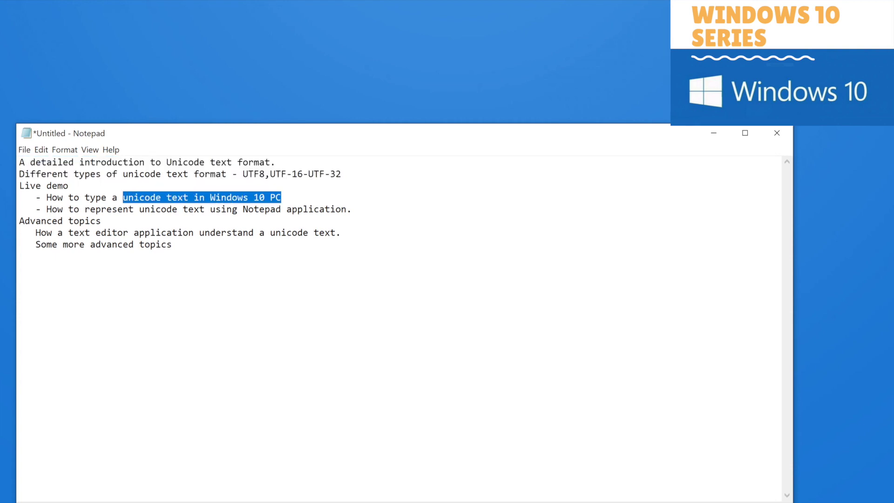
key("shift+Left")
key("shift+Left")
key("shift+Left")
key("shift+Left")
key("shift+Left")
key("shift+Left")
key("shift+Left")
key("shift+Left")
key("shift+Left")
key("shift+Left")
key("shift+Left")
key("shift+Left")
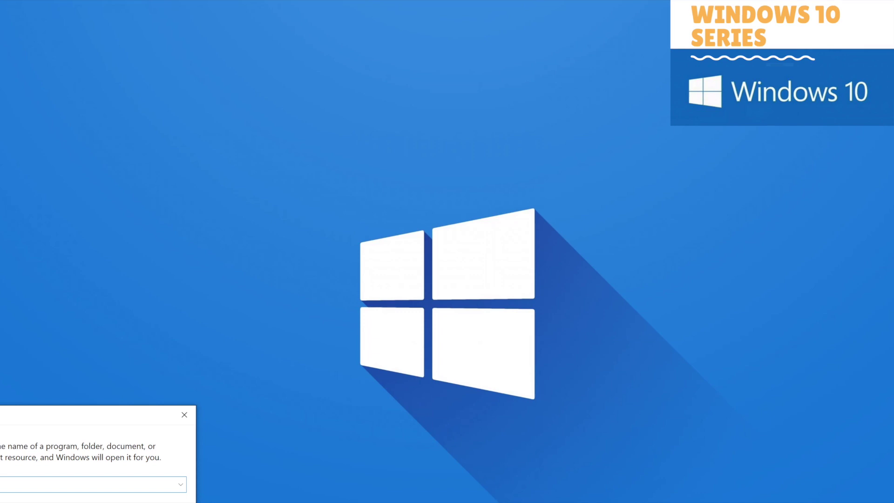
- Launch a blank Notepad window and the Character Map (charmap)
type("notepad")
key("Return")
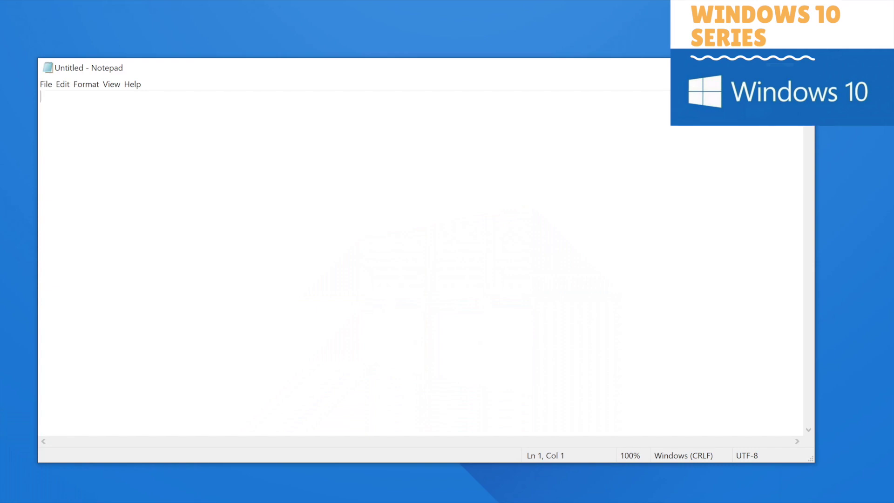
key("super+r")
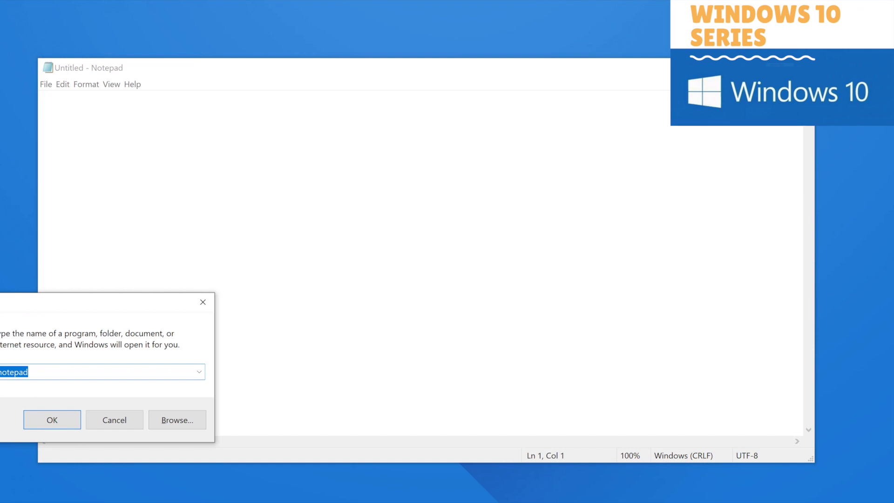
type("cha")
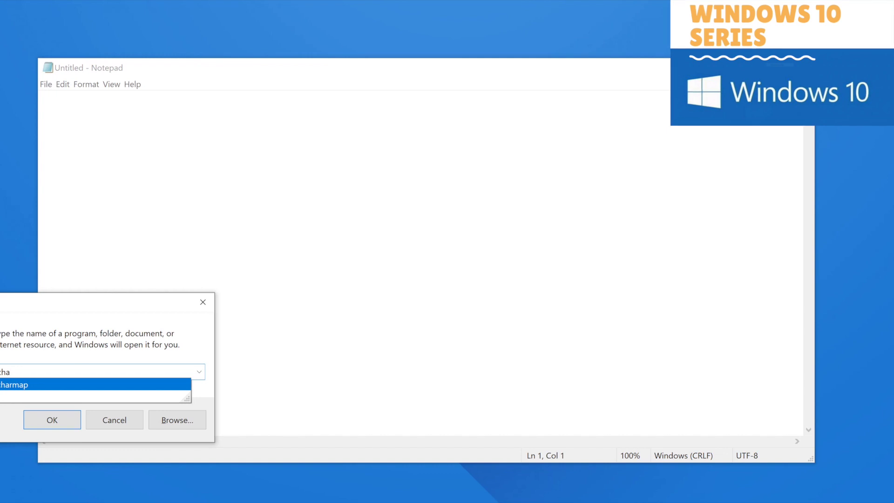
key("Return")
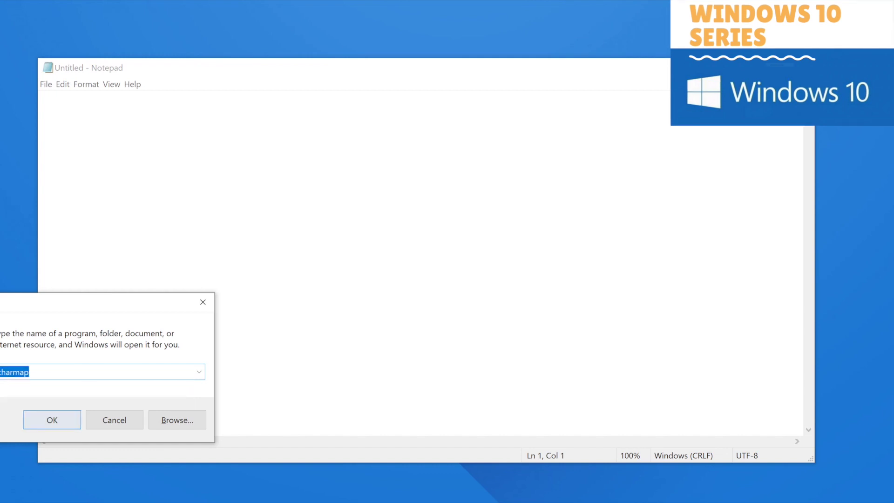
key("Return")
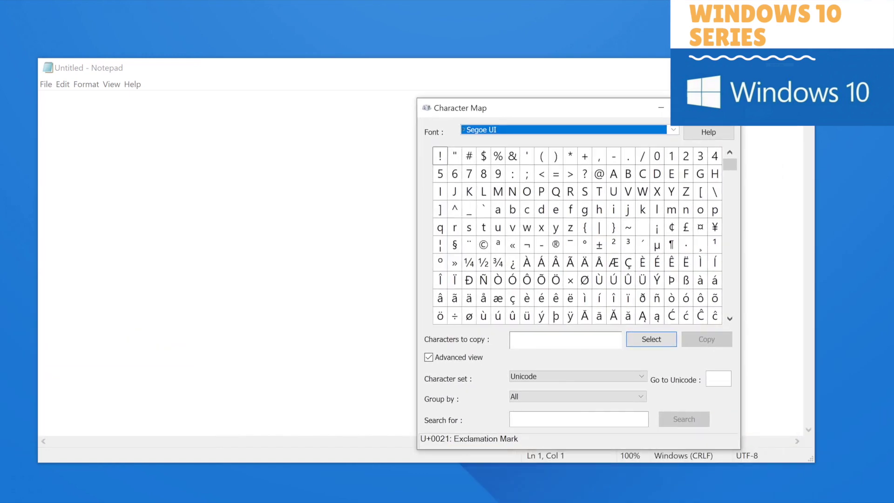
- Examine the fonts available in Character Map, keeping Segoe UI
key("alt+Down")
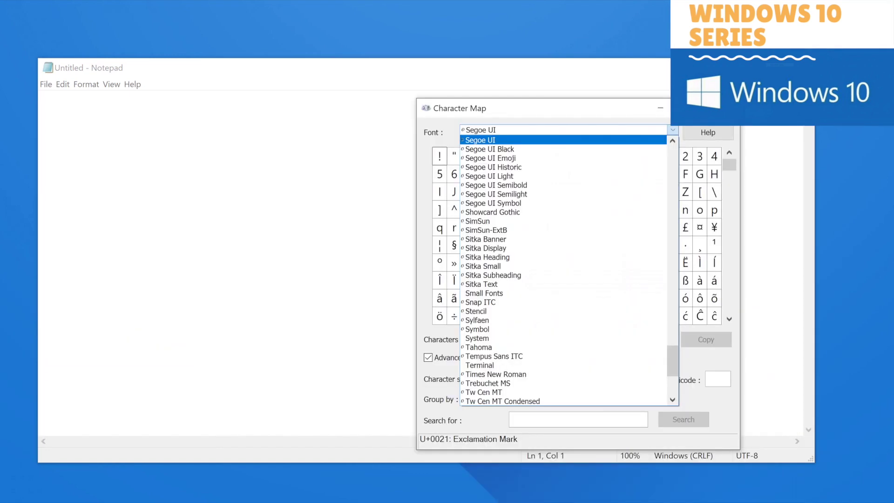
key("Return")
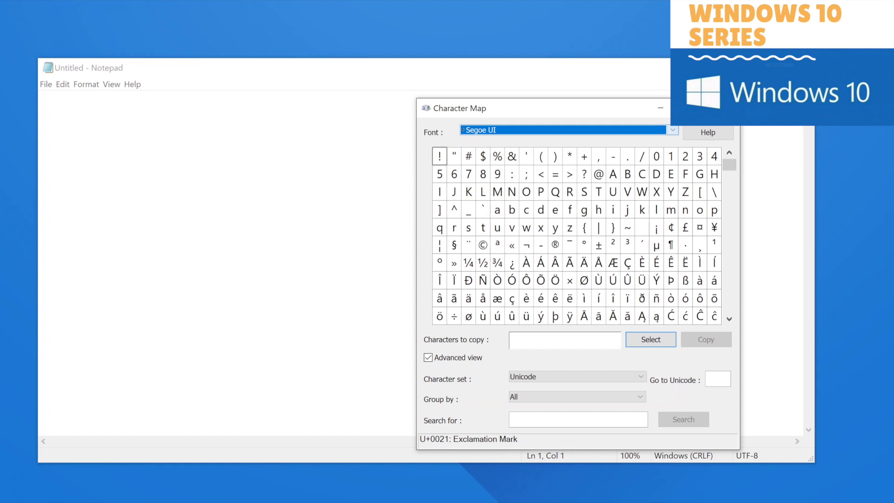
key("alt+Down")
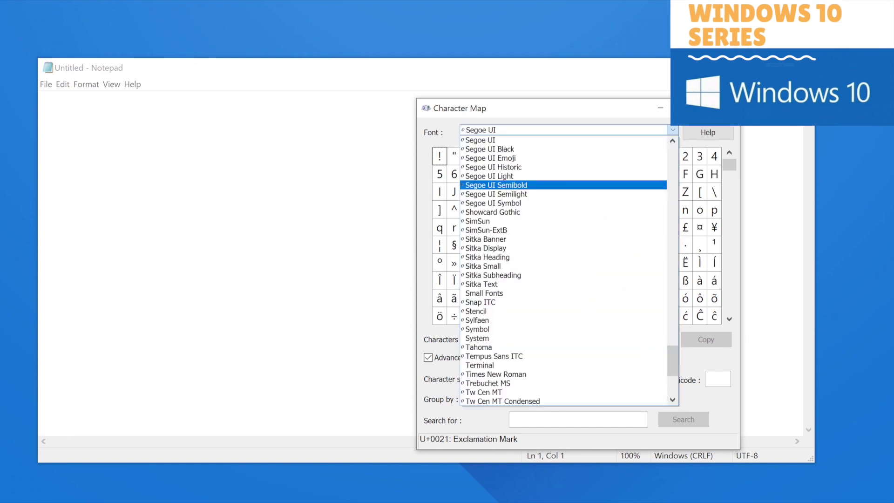
key("Escape")
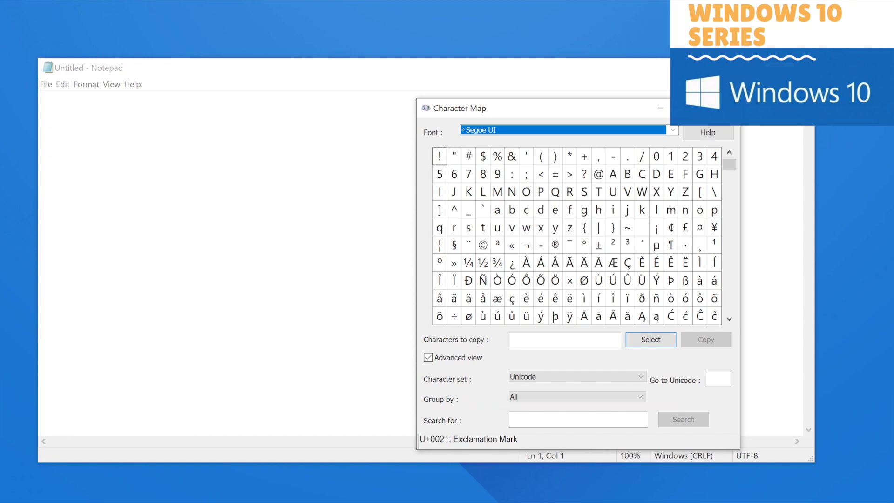
- Look through the Segoe UI characters and their Unicode code points in the character grid
key("Down")
key("Down")
key("Down")
key("Down")
key("Down")
key("Down")
key("Down")
key("Down")
key("Down")
key("Down")
key("Down")
key("Down")
key("Down")
key("Down")
key("Down")
key("Down")
key("Down")
key("Down")
key("Down")
key("Down")
key("Up")
key("Up")
key("Up")
key("Up")
key("Up")
key("Up")
key("Up")
key("Up")
key("Up")
key("Up")
key("Up")
key("Up")
key("Up")
key("Up")
key("Up")
key("Up")
key("Up")
key("Up")
key("Up")
key("Up")
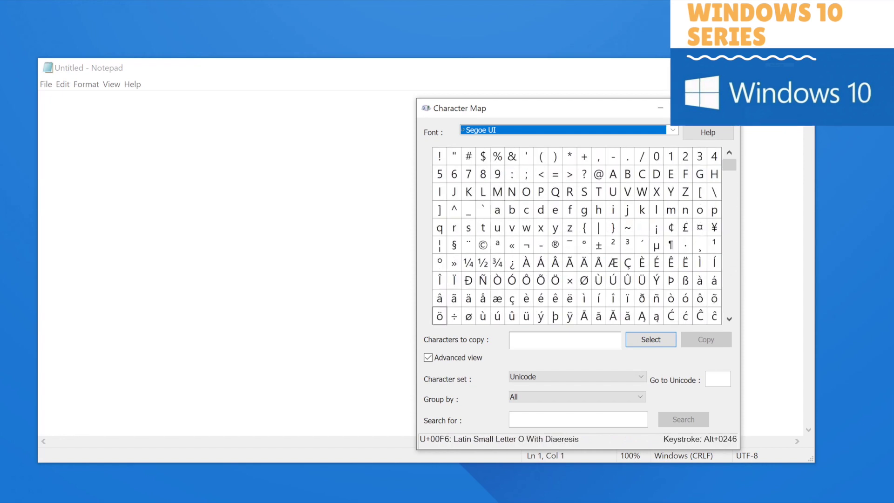
- Copy Latin Capital Letter A (U+0041) from Character Map and paste it into the blank Notepad document
left_click(613, 173)
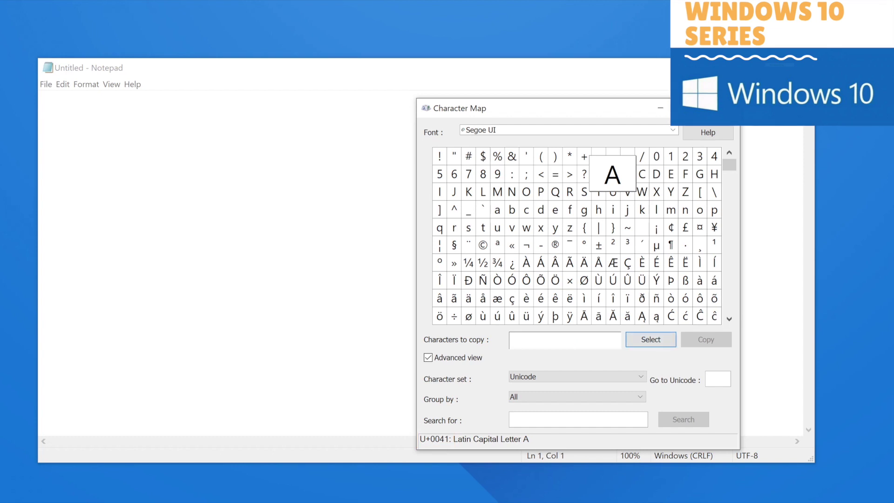
left_click(651, 339)
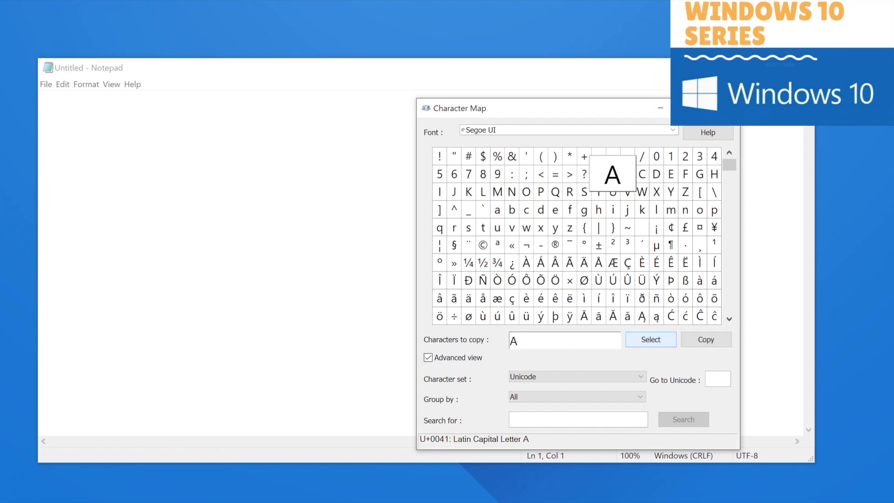
left_click(705, 339)
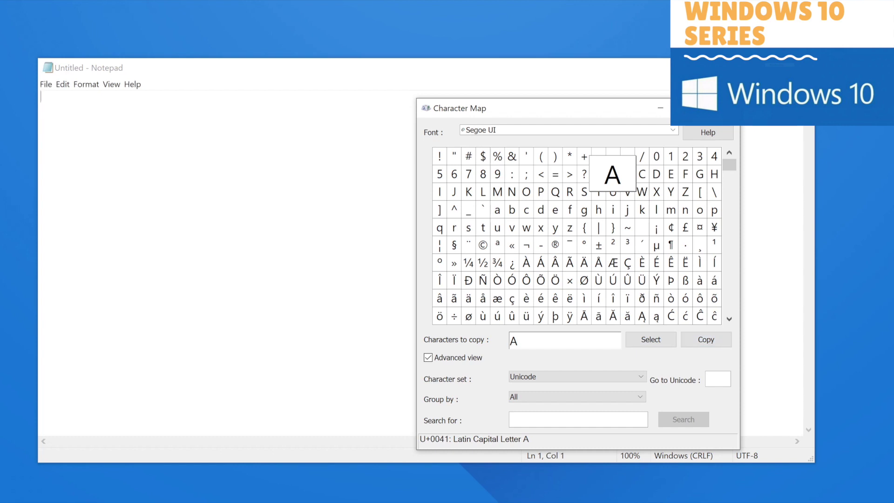
key("alt+F4")
key("ctrl+v")
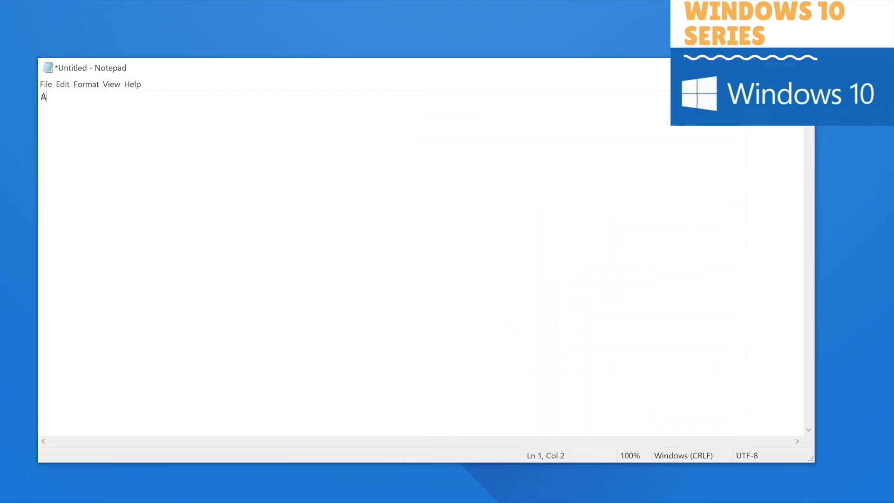
- Switch back to Character Map and add Arabic Letter Sheen (U+0634) to the characters to copy
key("alt+Tab")
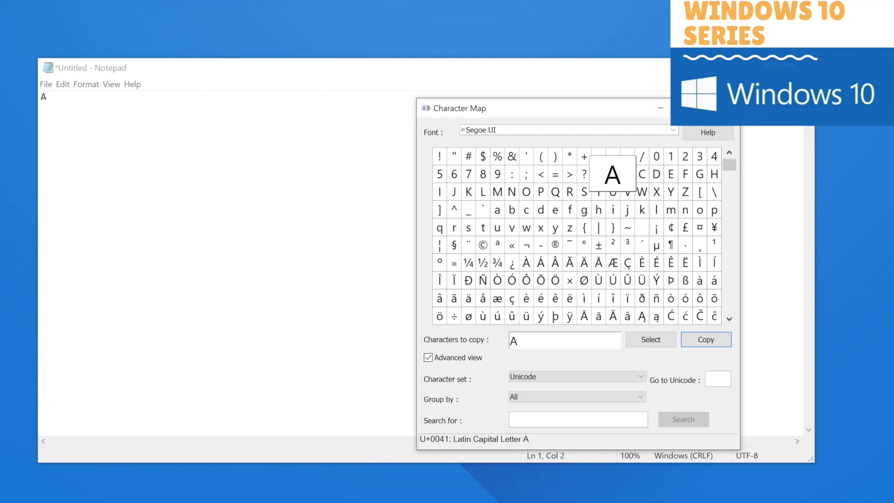
key("shift+Tab")
key("shift+Tab")
key("shift+Tab")
key("Page_Down")
key("Page_Down")
key("Page_Down")
key("Page_Down")
key("Page_Down")
key("Page_Down")
key("Page_Down")
key("Page_Down")
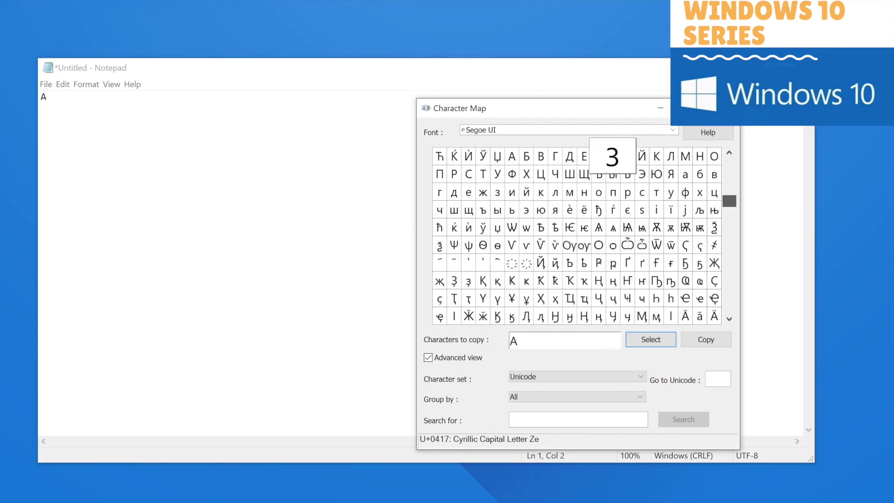
key("Down")
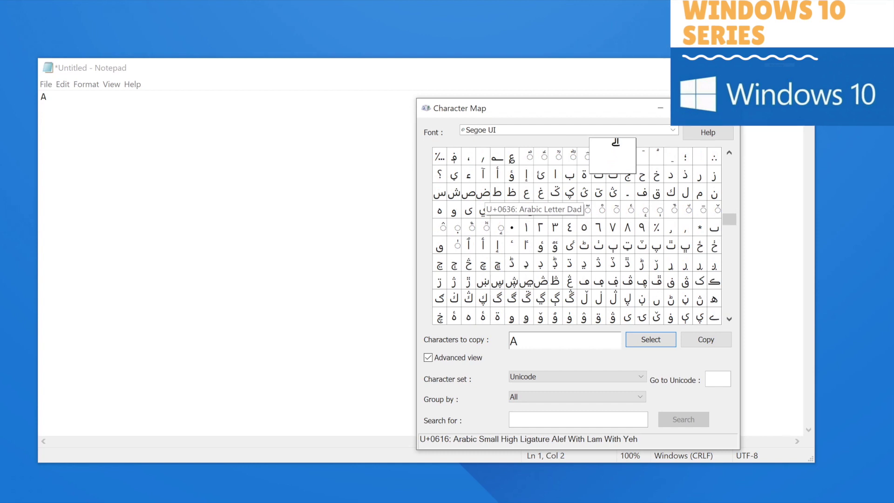
left_click(454, 192)
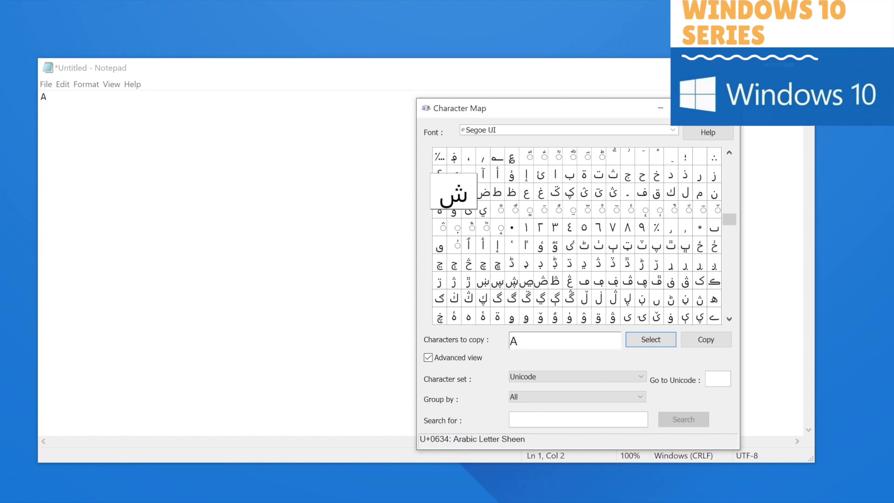
key("Return")
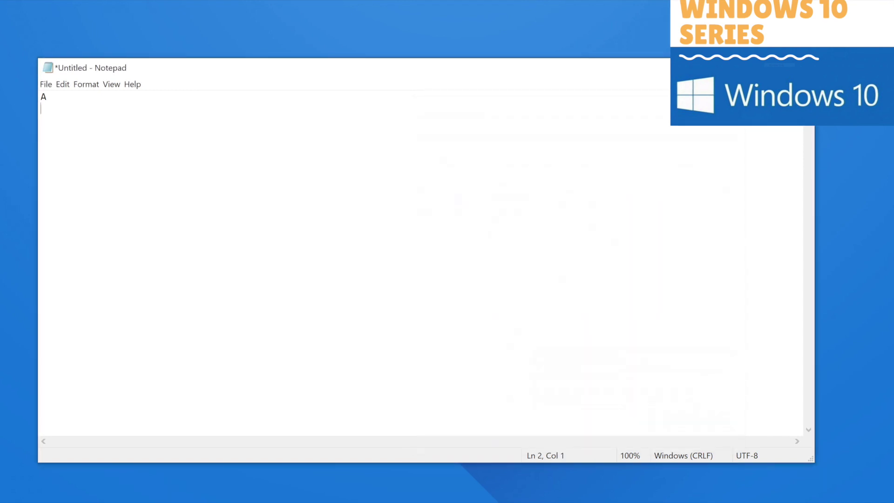
- Paste the copied A and Arabic letter Sheen on the third line in Notepad, and highlight the Sheen briefly
key("Return")
key("ctrl+v")
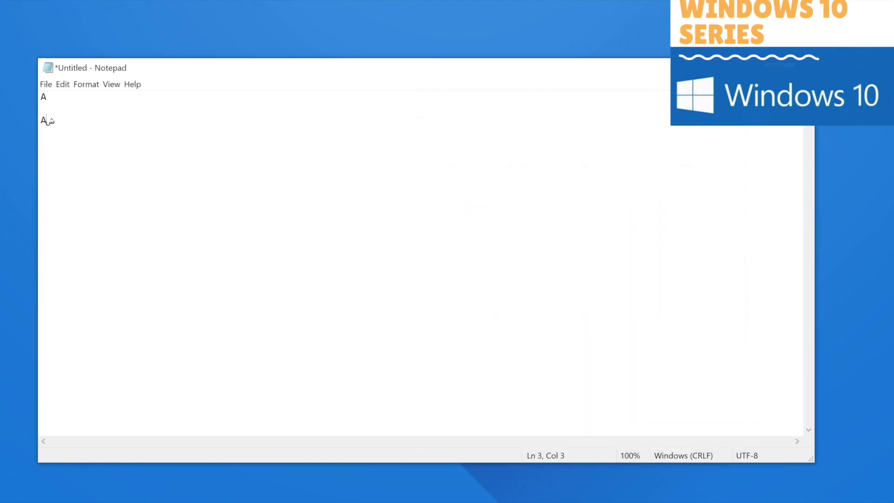
key("shift+Left")
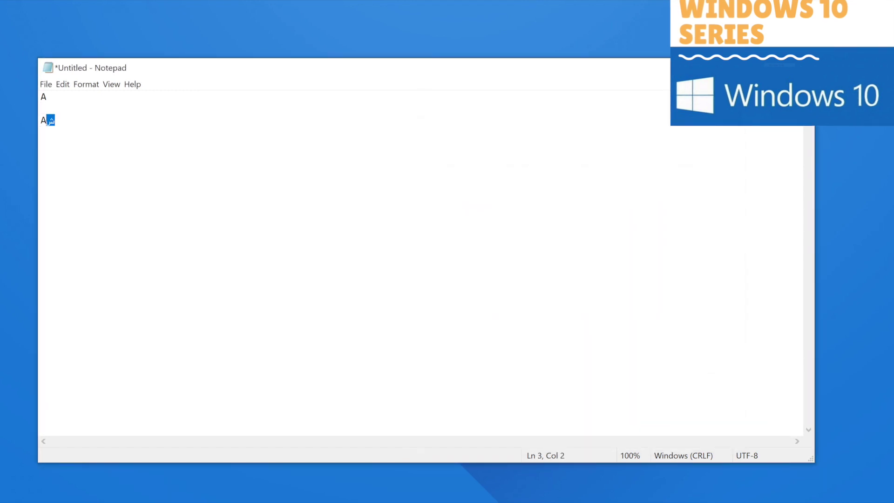
key("shift+Right")
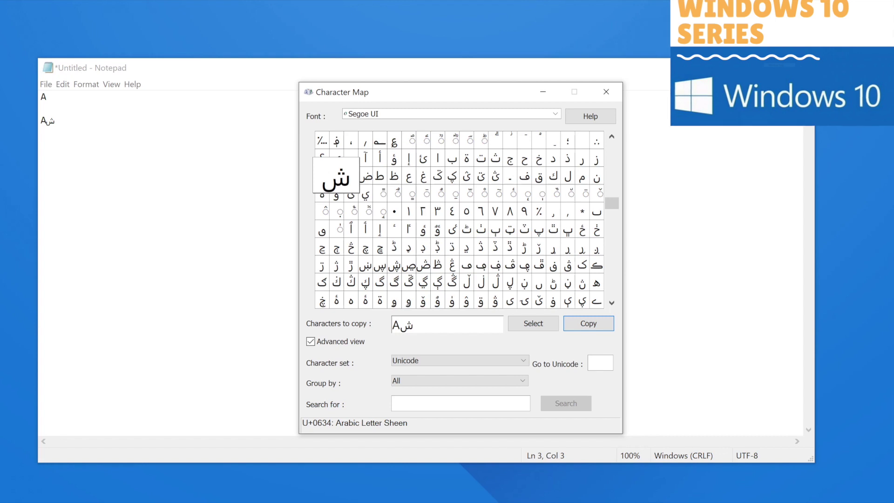
- Preview Arabic-Indic Digit Two (U+0662) in the character grid and switch the font to Segoe UI Black
left_click(422, 193)
left_click(422, 211)
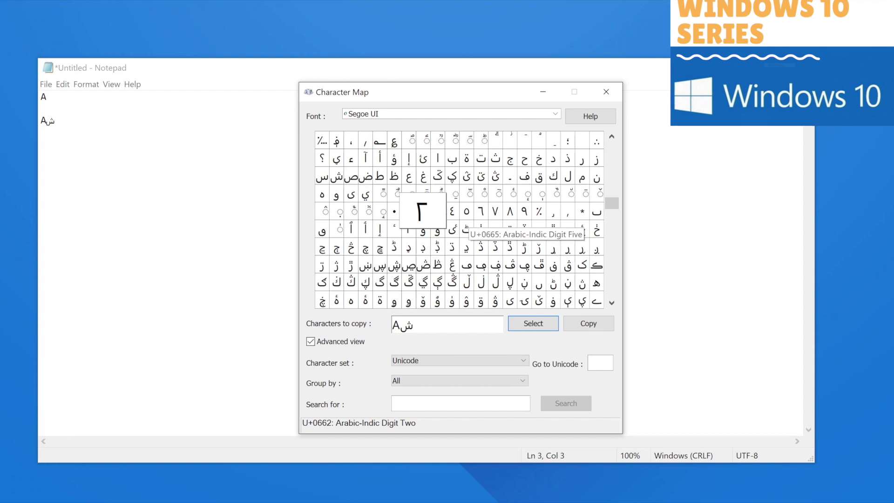
left_click(555, 114)
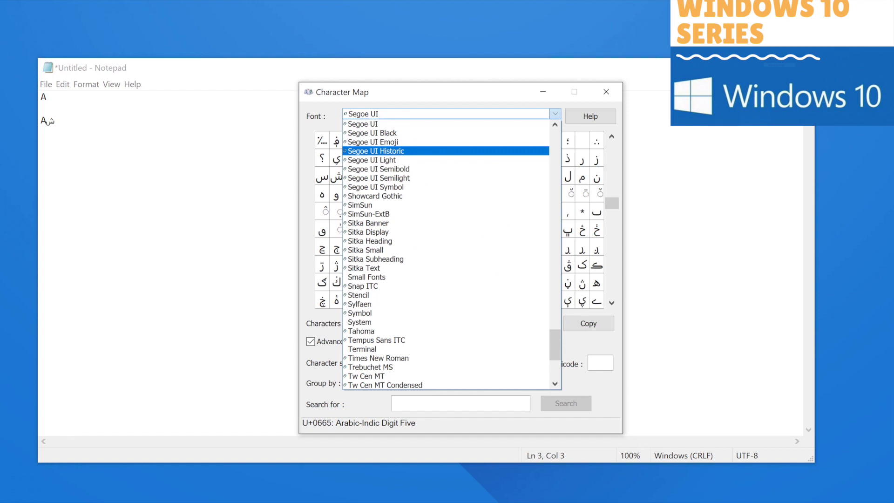
left_click(372, 133)
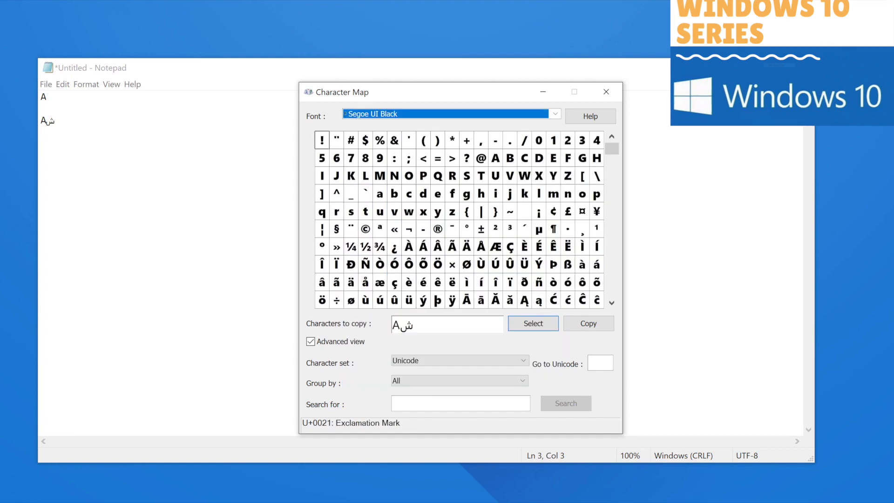
- Examine several Segoe UI Black characters and their Unicode code points, including u, N, P, W, X and ÿ
left_click(379, 212)
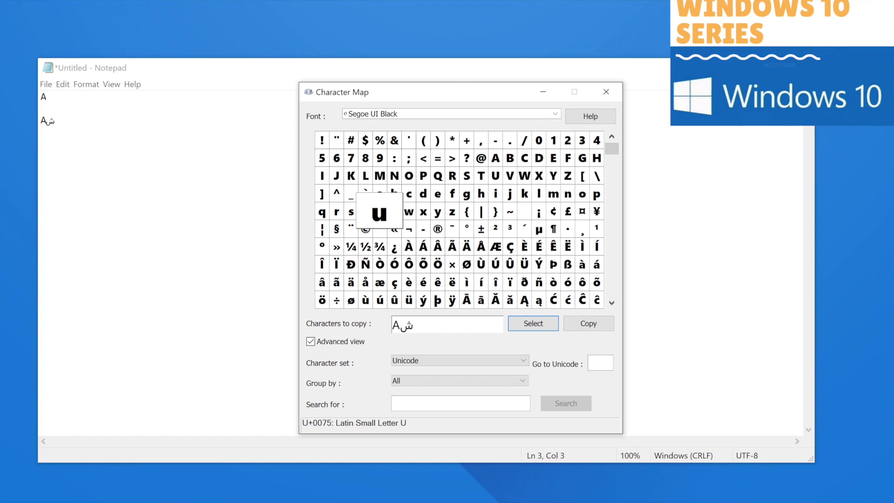
left_click(394, 176)
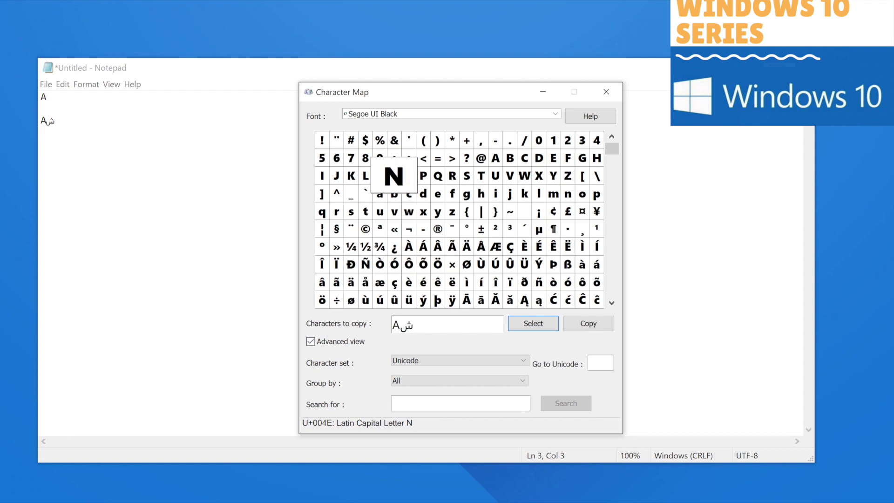
left_click(423, 176)
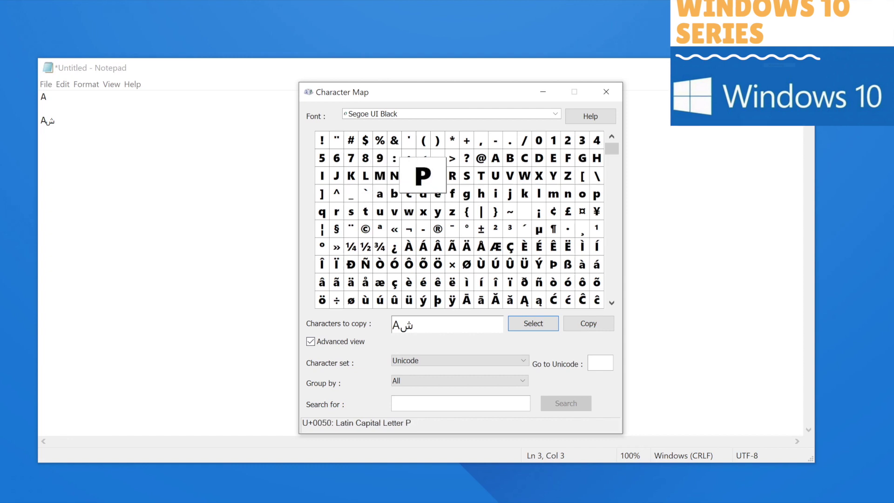
left_click(524, 176)
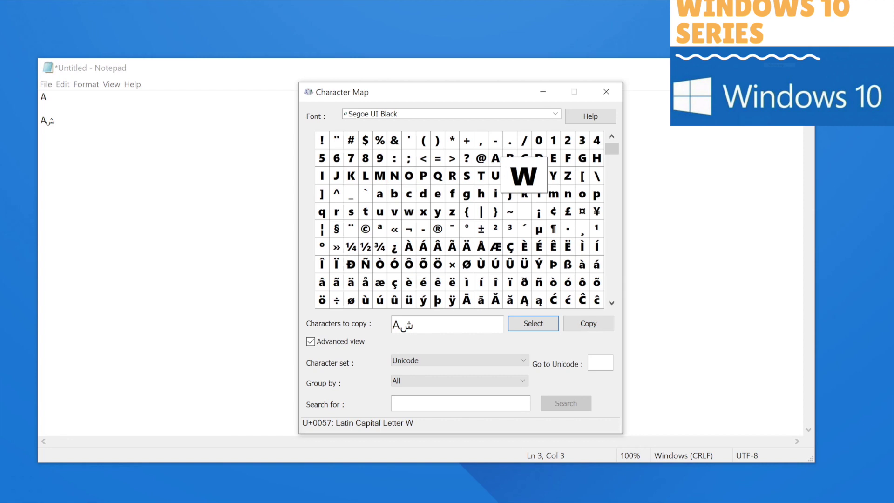
left_click(539, 176)
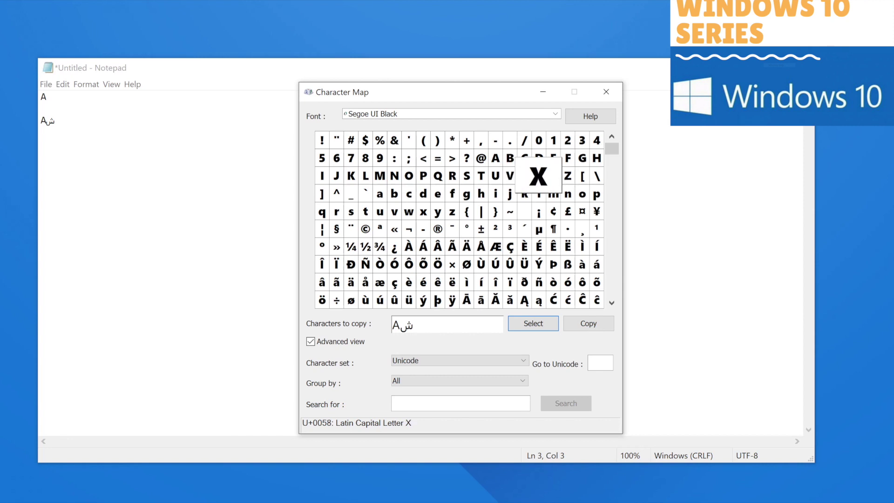
left_click(452, 282)
left_click(452, 300)
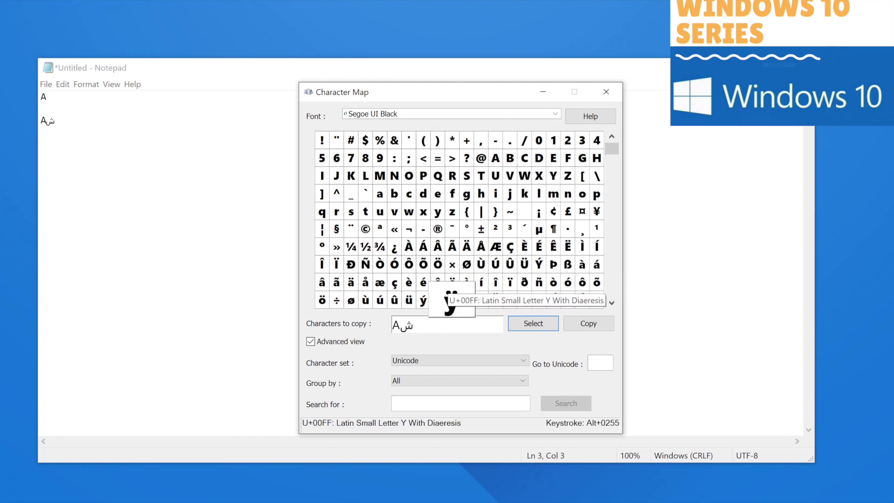
left_click(438, 211)
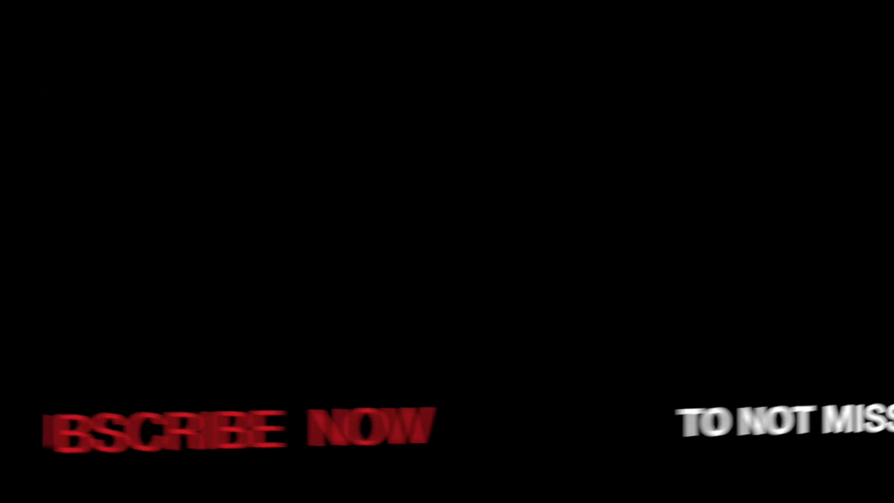